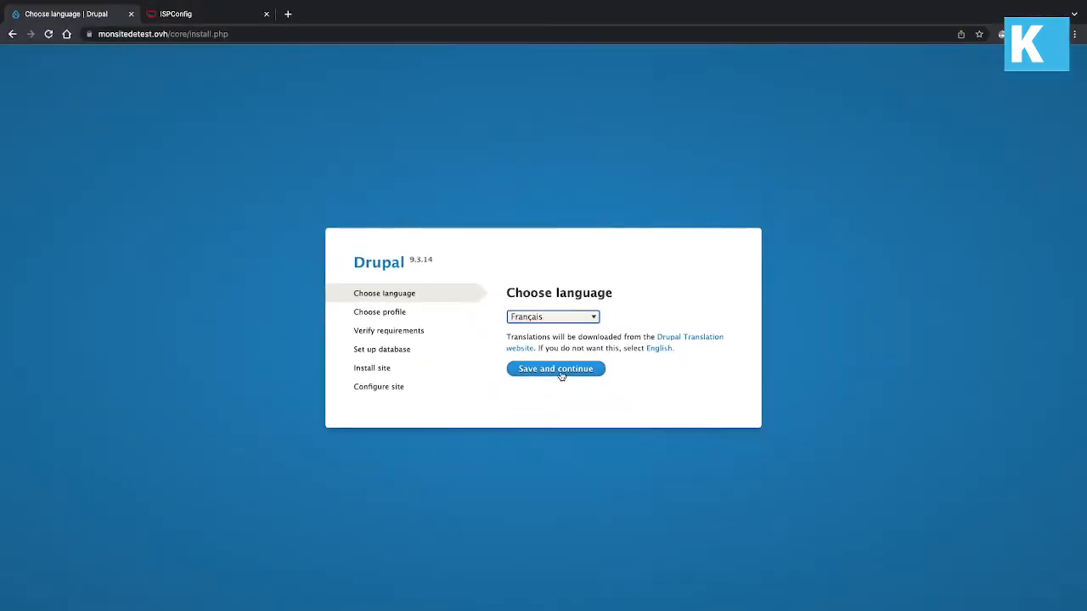
Confirm Français as the installation language and continue with the Standard installation profile
{"action": "left_click", "coordinate": [561, 372]}
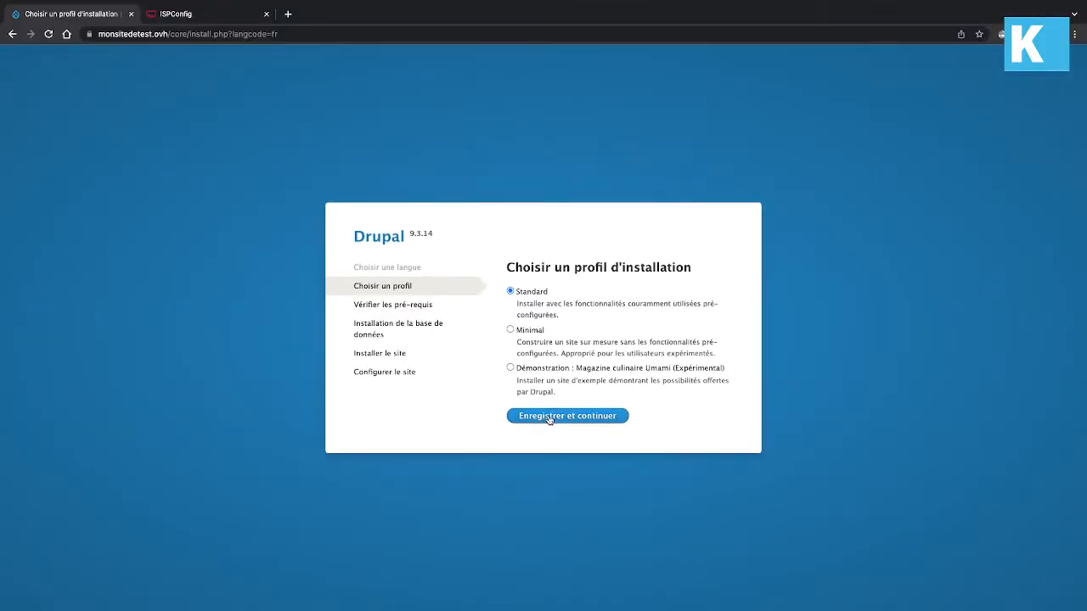
{"action": "left_click", "coordinate": [549, 417]}
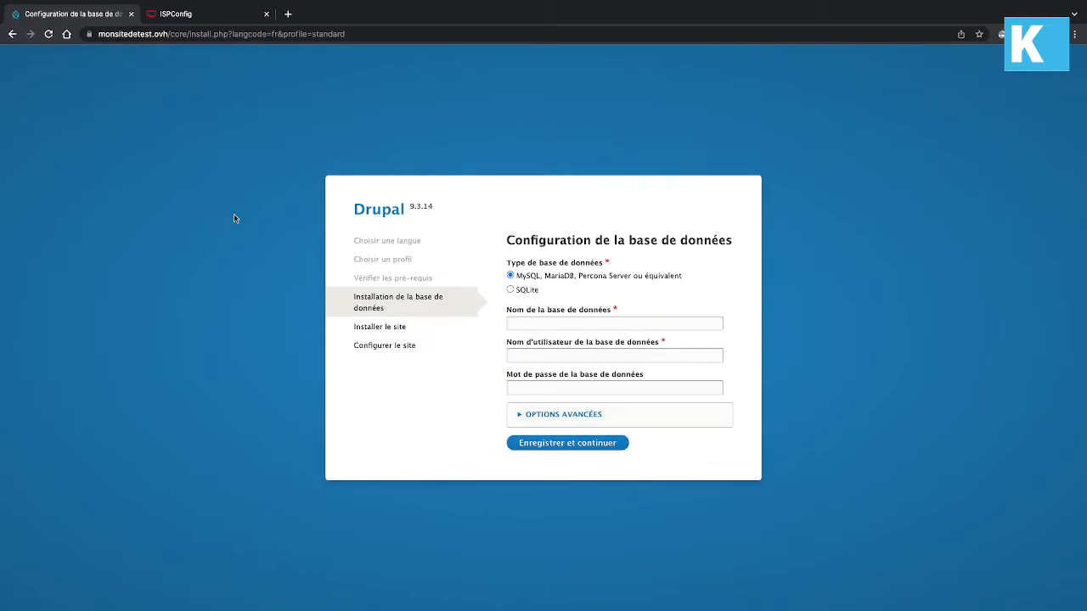
Replace the autofilled database username with c1monsitedetest
{"action": "left_click", "coordinate": [543, 358]}
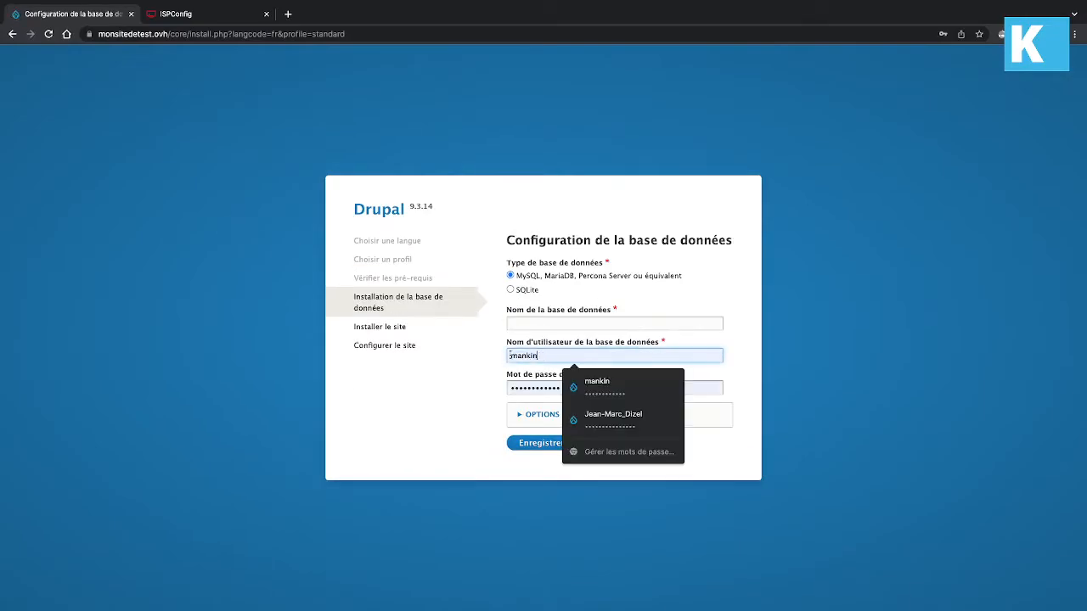
{"action": "left_click_drag", "start_coordinate": [544, 358], "coordinate": [508, 355]}
{"action": "type", "text": "c"}
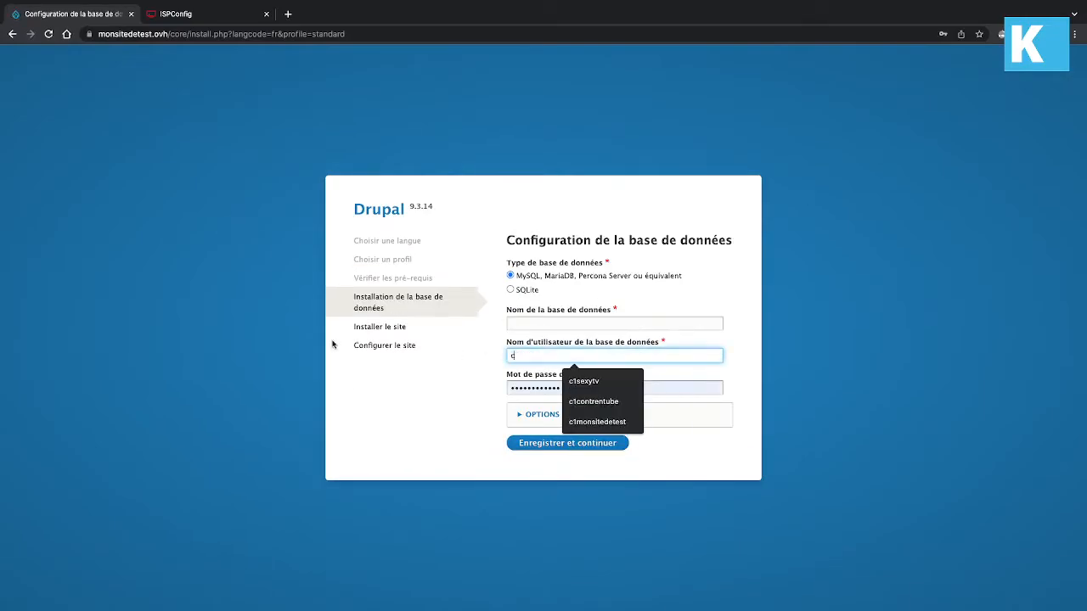
{"action": "type", "text": "1monsitedetest"}
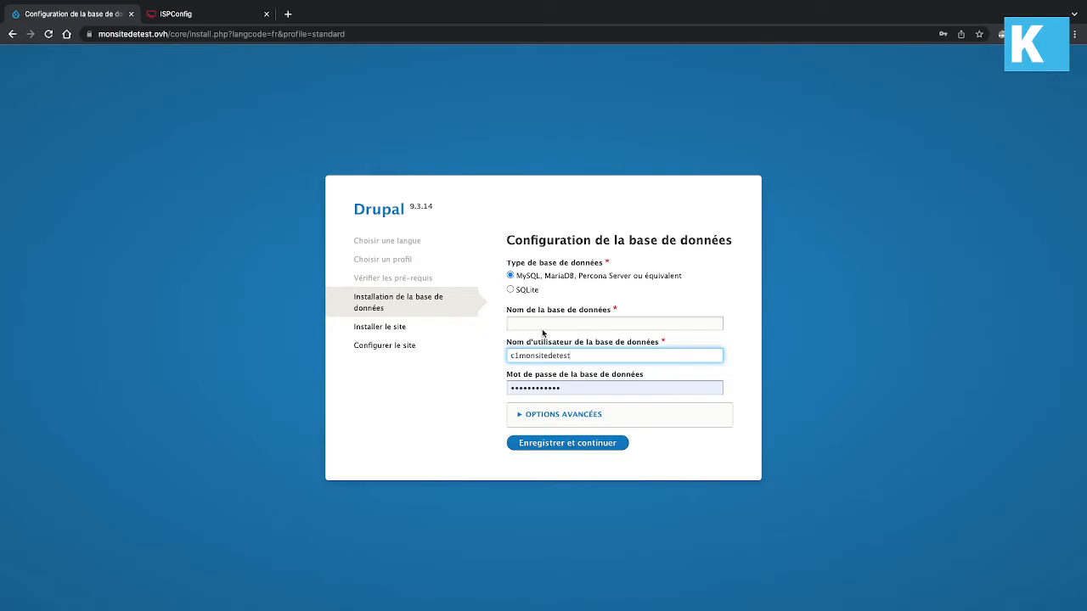
Set the database name to c1monsitedetest
{"action": "left_click", "coordinate": [526, 323]}
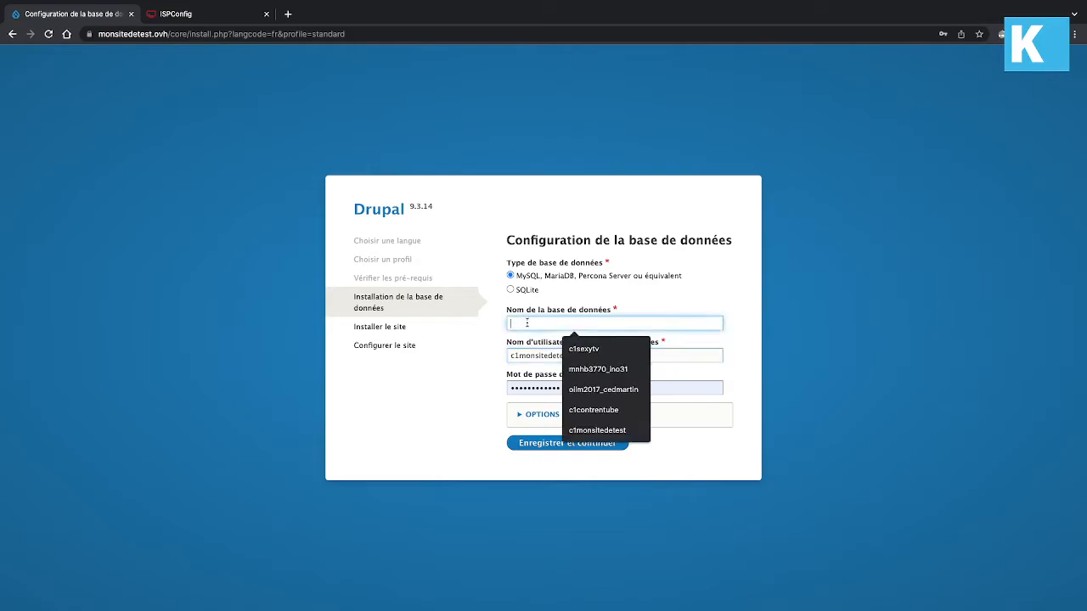
{"action": "type", "text": "c1"}
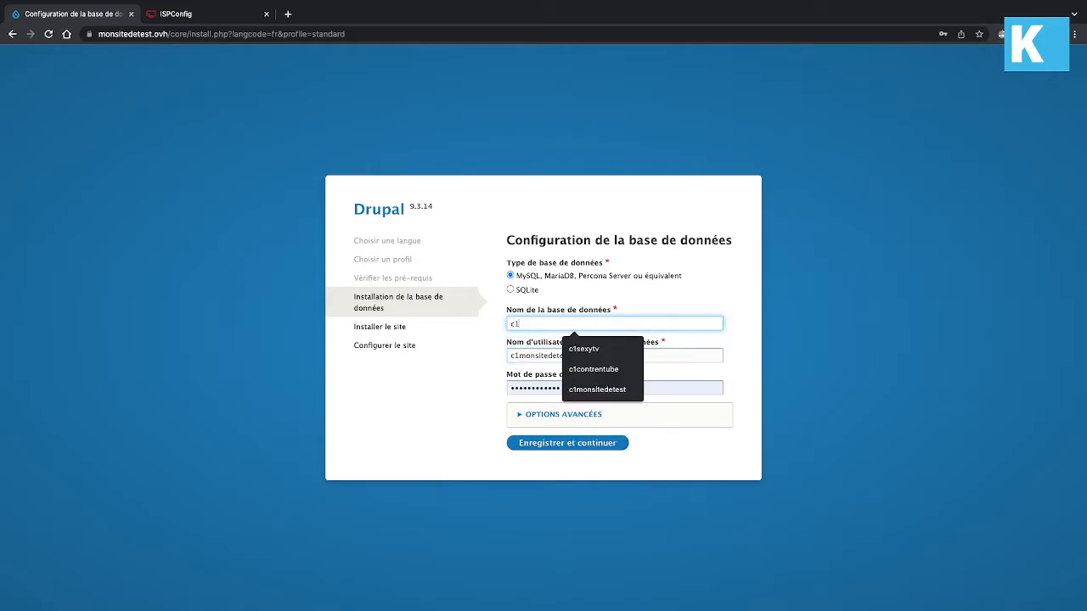
{"action": "type", "text": "m"}
{"action": "key", "text": "BackSpace"}
{"action": "type", "text": "mons"}
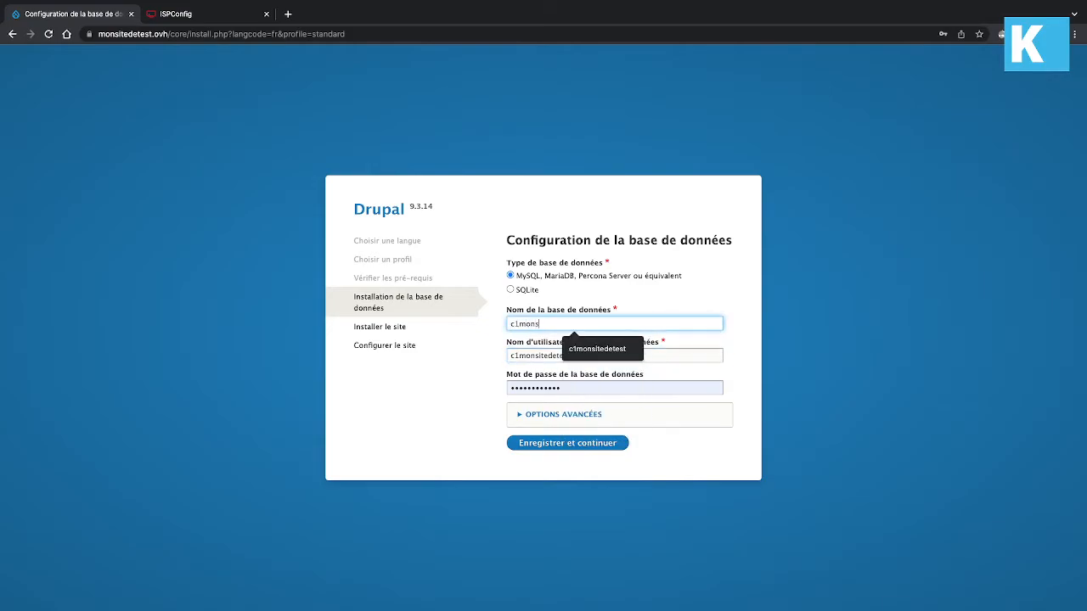
{"action": "type", "text": "itedetest"}
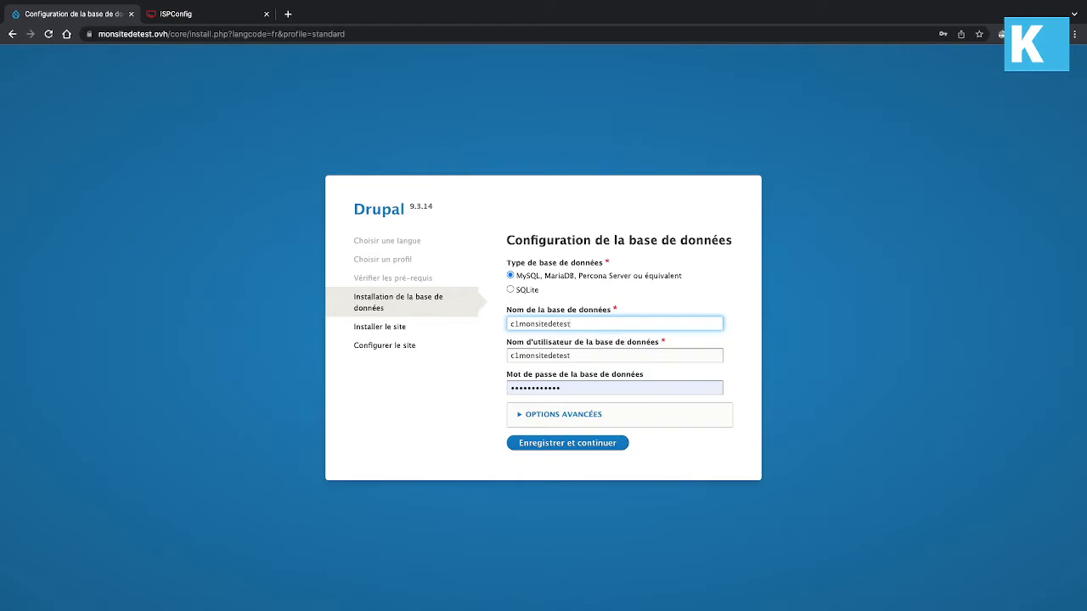
Replace the autofilled database password with the password of the site's database
{"action": "left_click", "coordinate": [570, 387]}
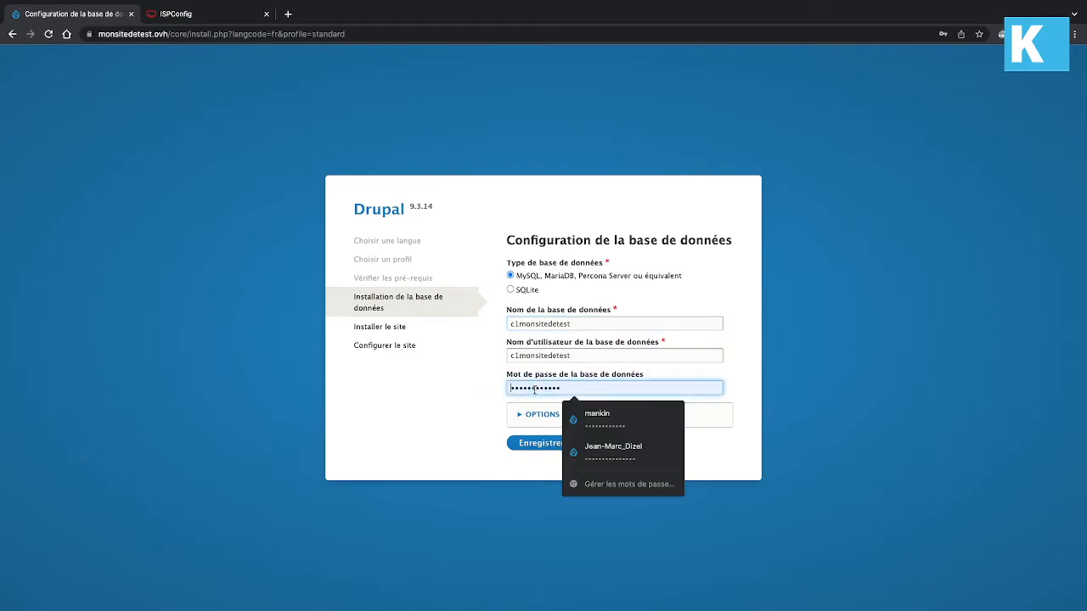
{"action": "double_click", "coordinate": [573, 389]}
{"action": "left_click", "coordinate": [572, 386]}
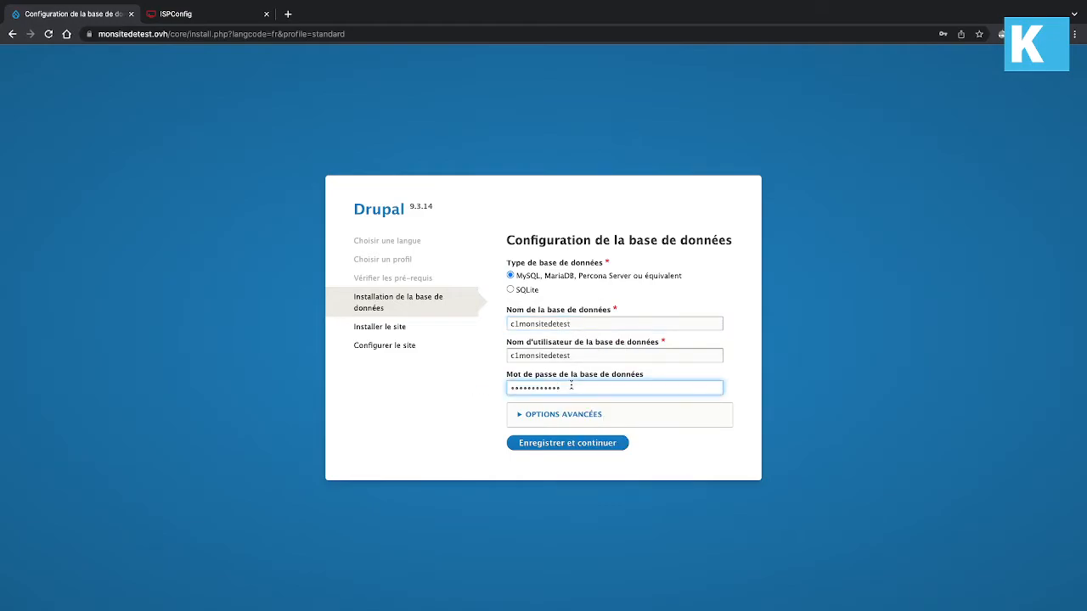
Expand the advanced database options, submit the configuration with localhost and port 3306, and dismiss the browser's offer to save the password
{"action": "left_click", "coordinate": [563, 414]}
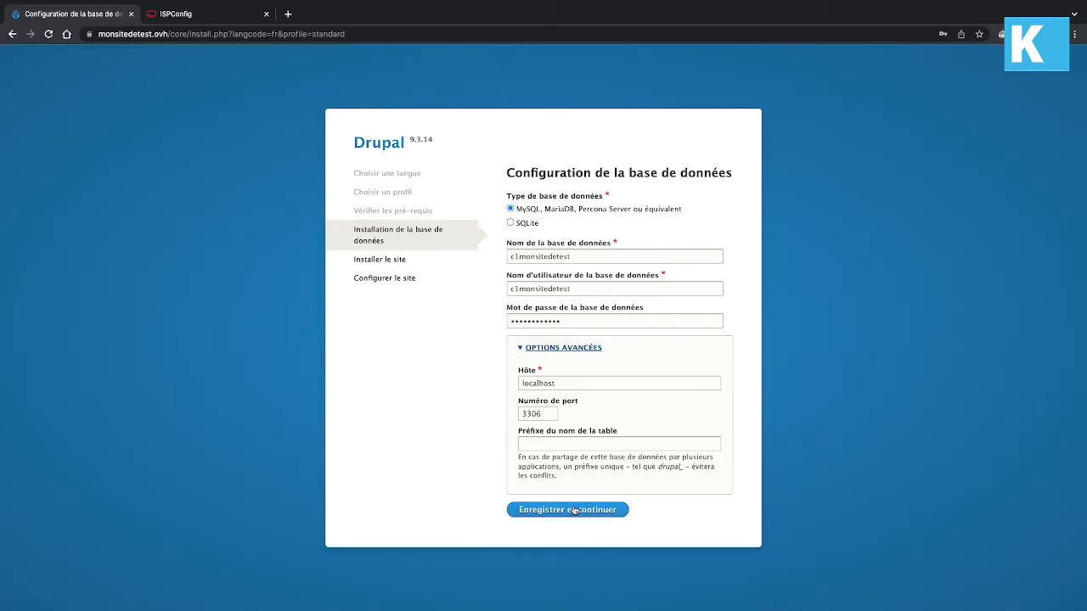
{"action": "left_click", "coordinate": [570, 510]}
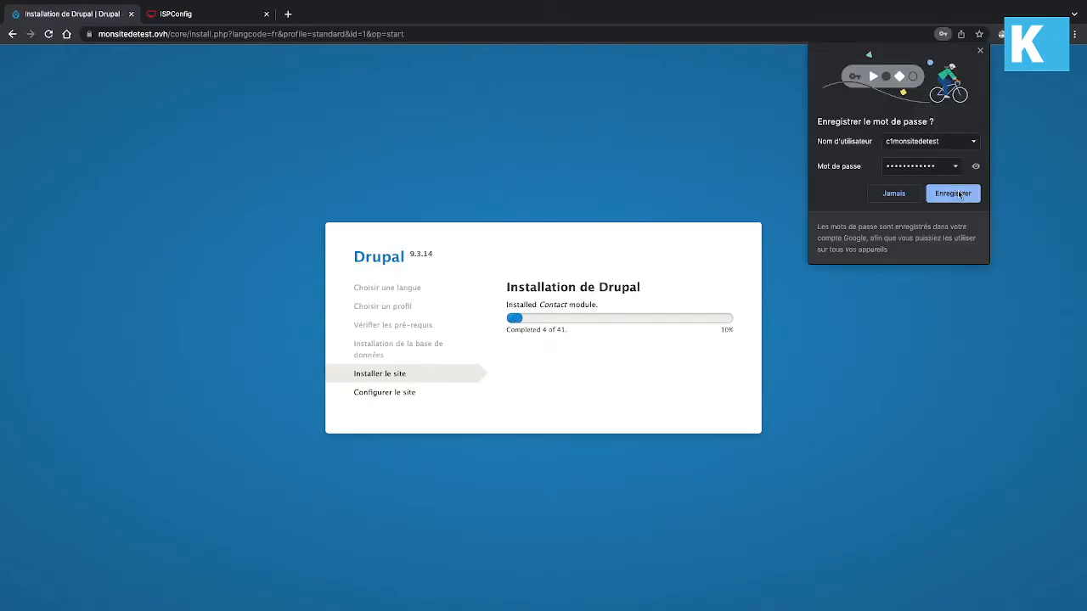
{"action": "left_click", "coordinate": [981, 51]}
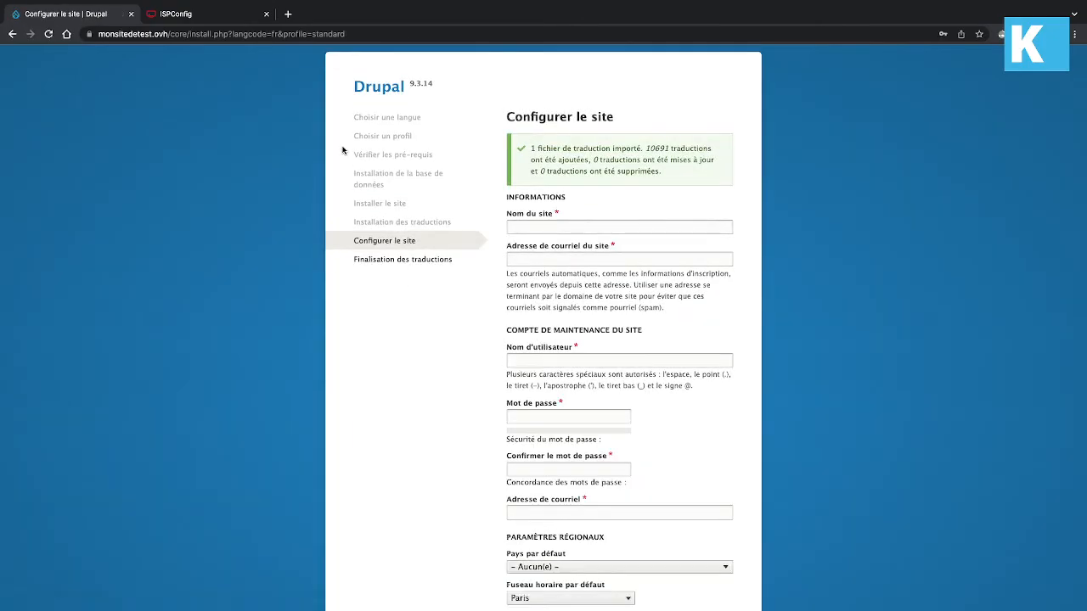
Name the site "Mon site de test" and fill in the site's e-mail address from the saved suggestions
{"action": "left_click", "coordinate": [512, 227]}
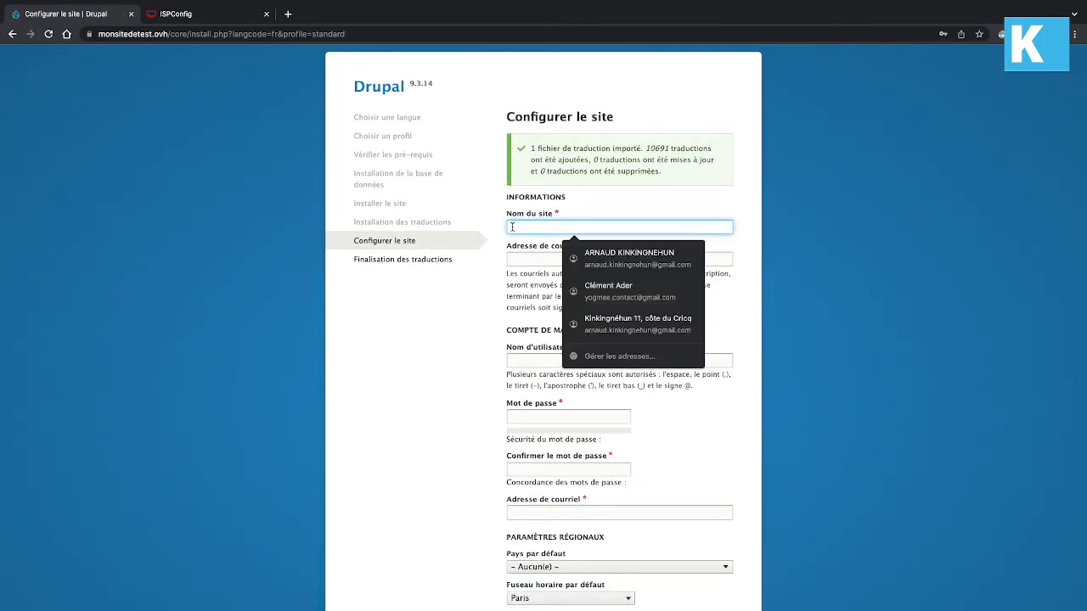
{"action": "type", "text": "Mon site"}
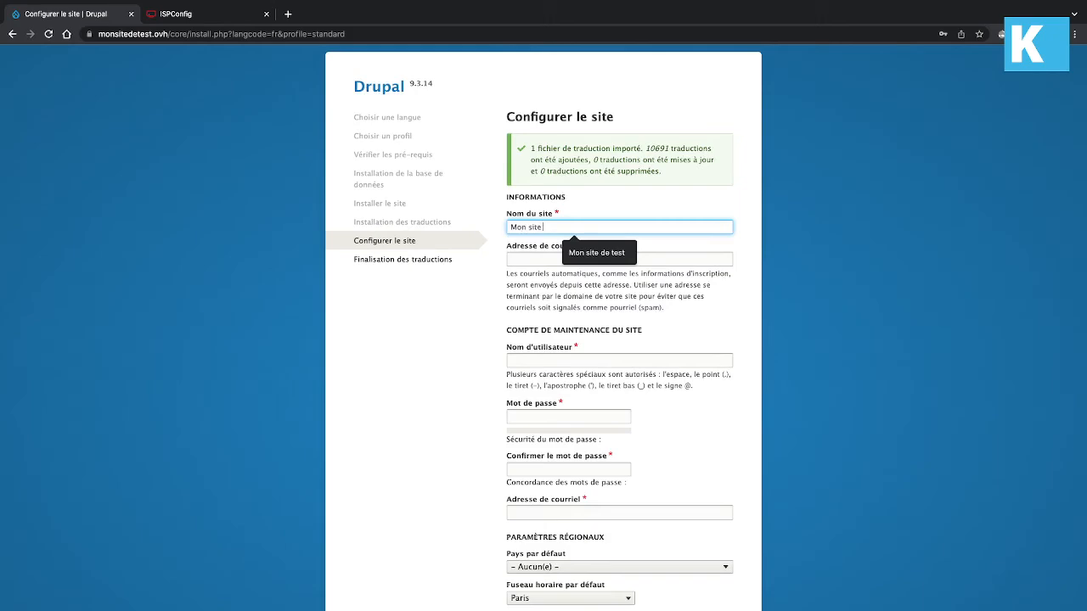
{"action": "type", "text": " de test"}
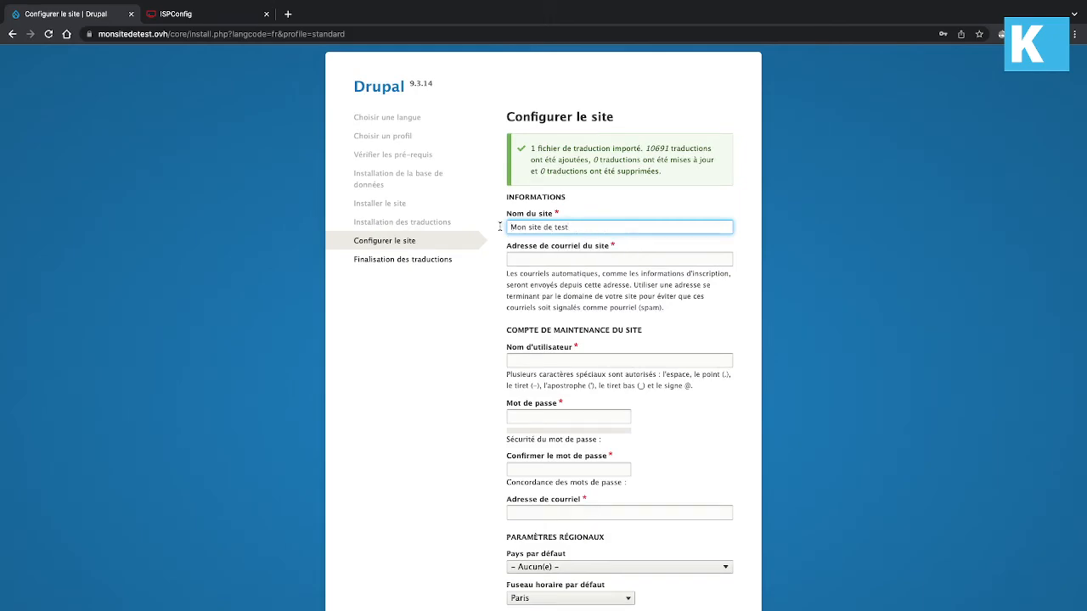
{"action": "left_click", "coordinate": [516, 257]}
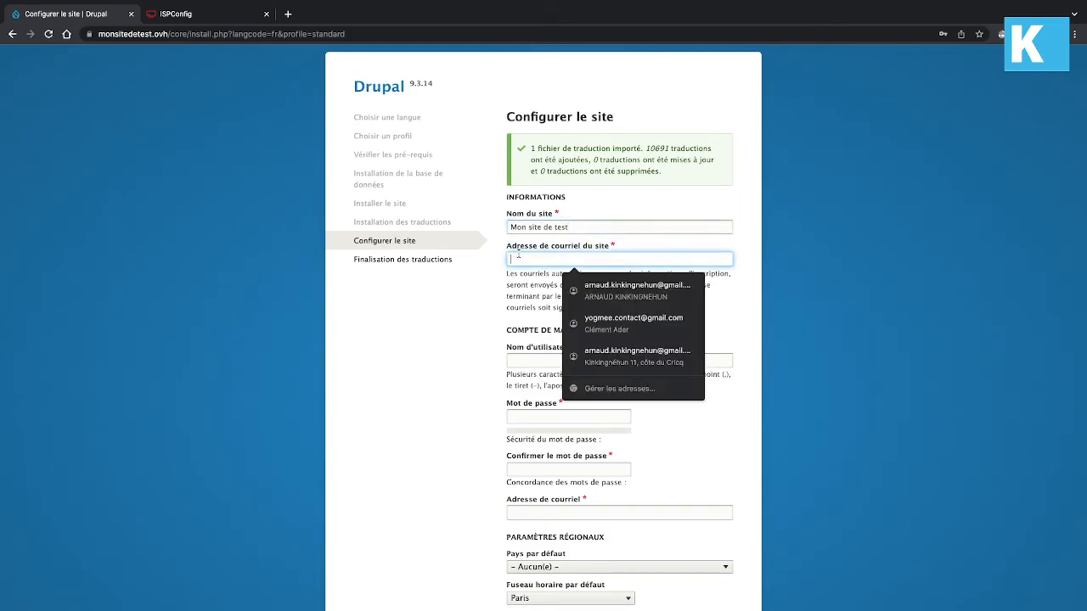
{"action": "left_click", "coordinate": [598, 287]}
Fill in the maintenance account's username and use the suggested secure password for the password and its confirmation
{"action": "left_click", "coordinate": [516, 360]}
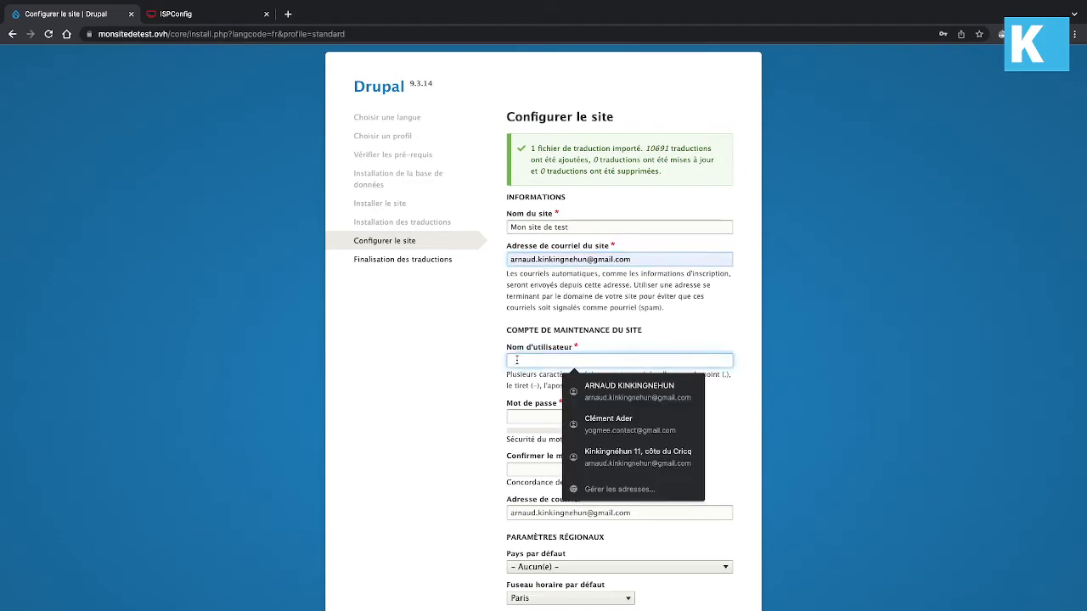
{"action": "type", "text": "mankin"}
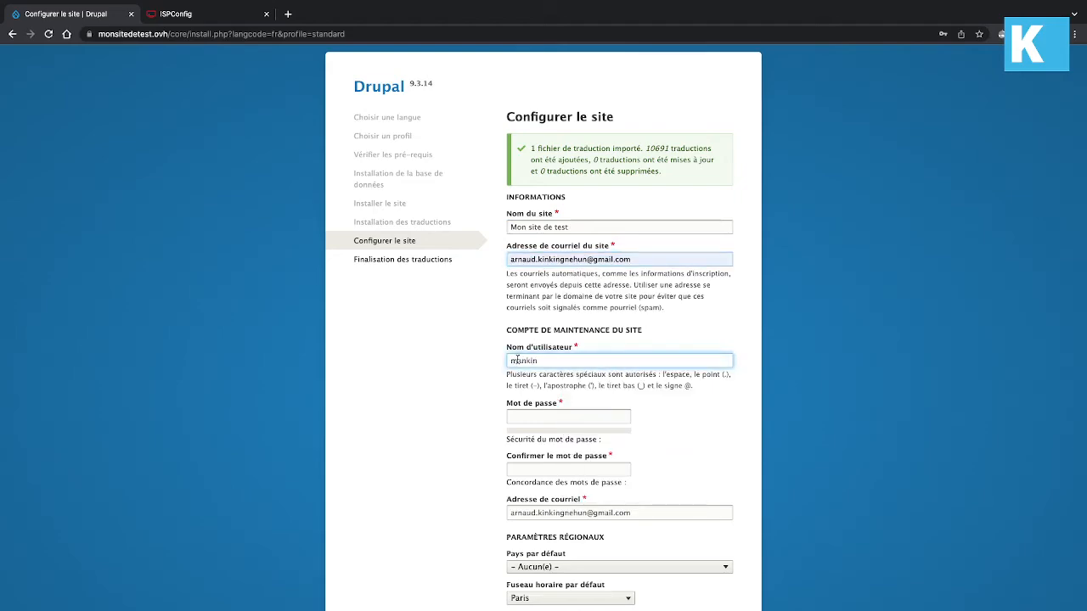
{"action": "left_click", "coordinate": [518, 415]}
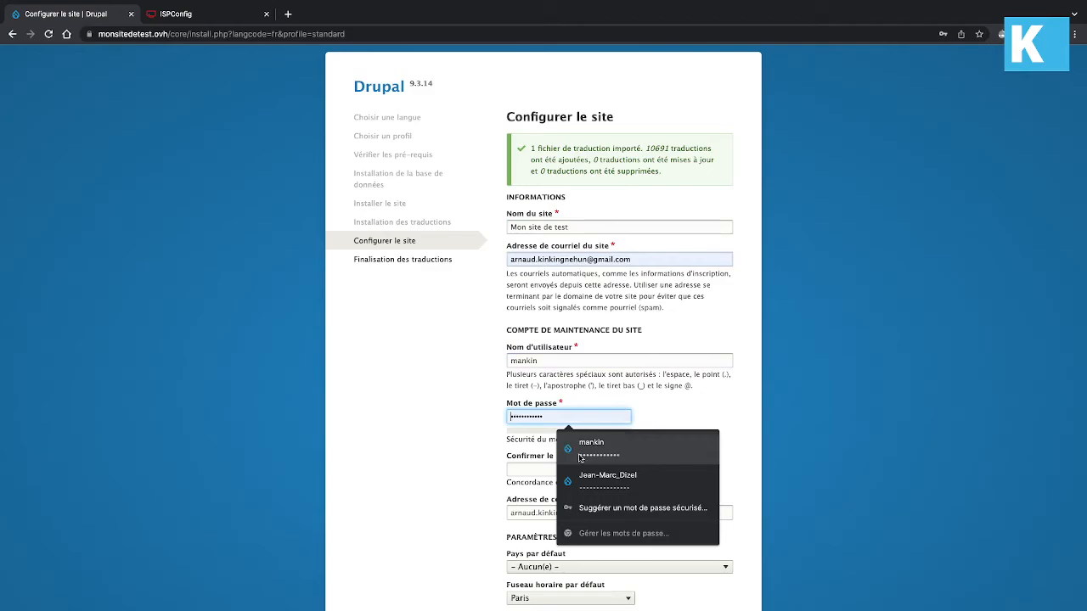
{"action": "left_click", "coordinate": [617, 509]}
{"action": "left_click", "coordinate": [644, 443]}
{"action": "left_click", "coordinate": [722, 574]}
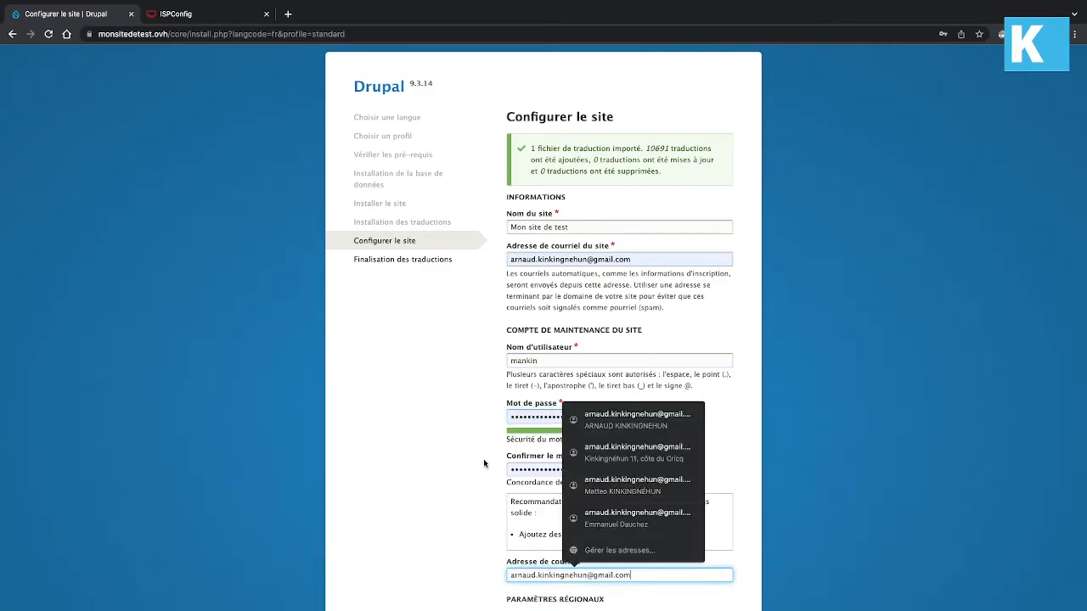
Set the site's default country to France in the regional settings
{"action": "scroll", "coordinate": [450, 415], "scroll_direction": "down", "scroll_amount": 2}
{"action": "scroll", "coordinate": [465, 411], "scroll_direction": "down", "scroll_amount": 2}
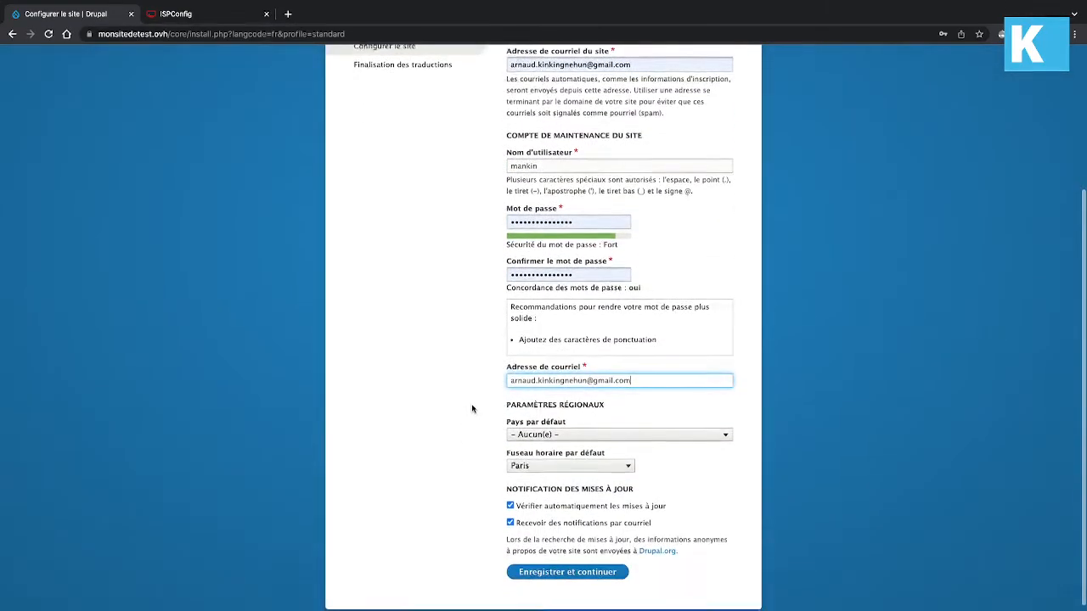
{"action": "left_click", "coordinate": [558, 431]}
{"action": "scroll", "coordinate": [541, 491], "scroll_direction": "down", "scroll_amount": 5}
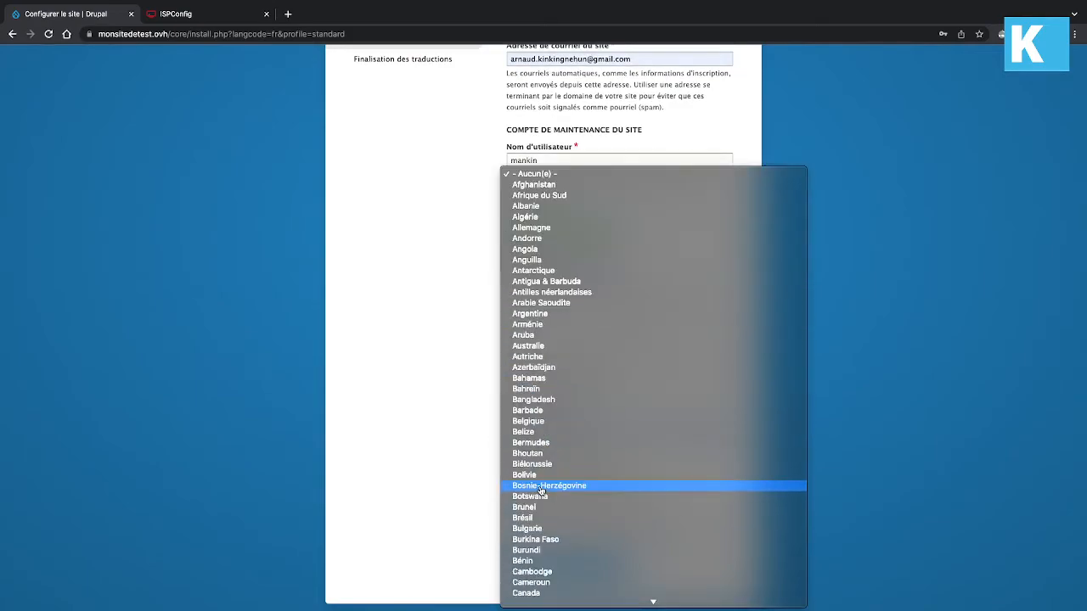
{"action": "scroll", "coordinate": [541, 491], "scroll_direction": "down", "scroll_amount": 6}
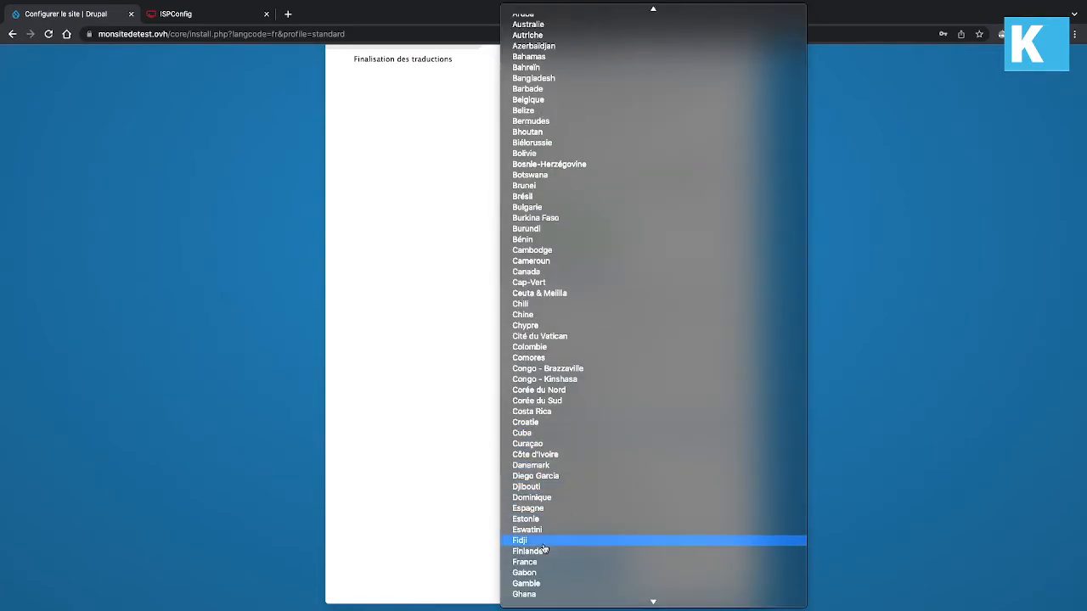
{"action": "left_click", "coordinate": [537, 564]}
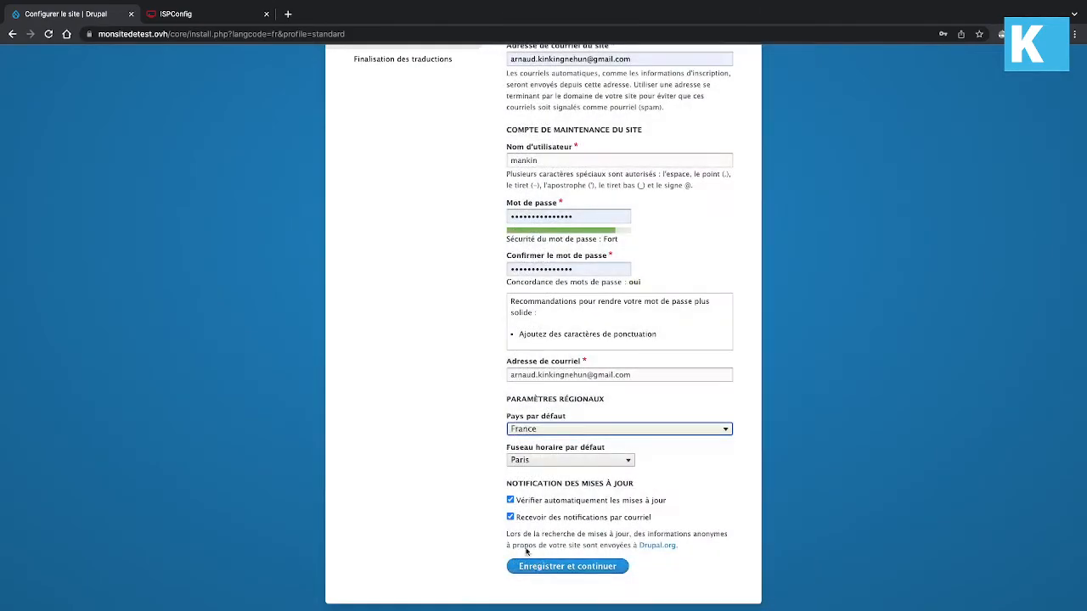
Toggle automatic update checks off and on again, submit the site configuration, and update the account password saved in the browser
{"action": "left_click", "coordinate": [546, 502]}
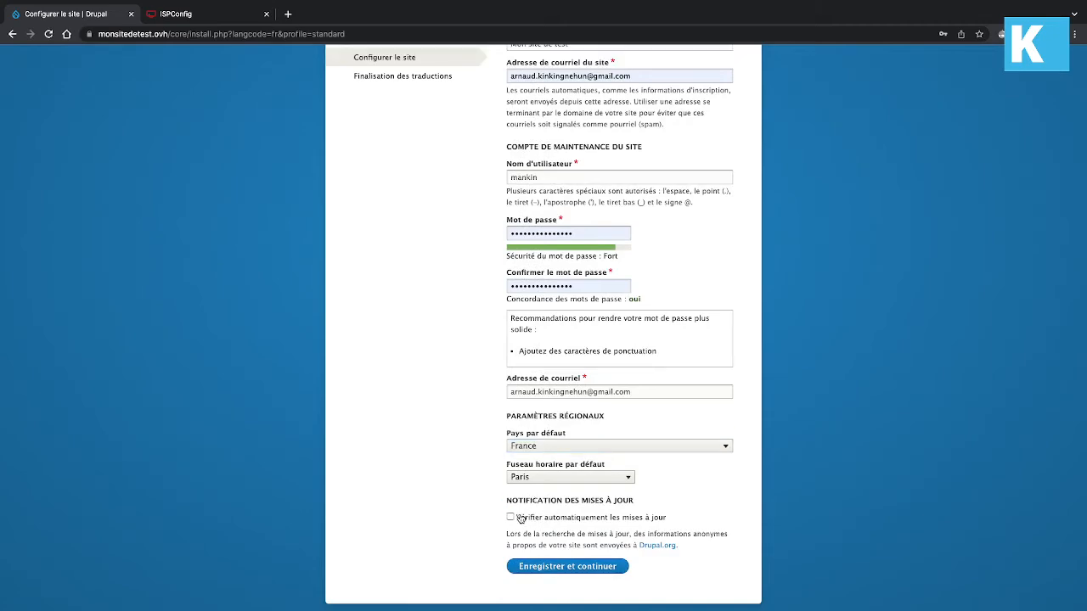
{"action": "left_click", "coordinate": [520, 518]}
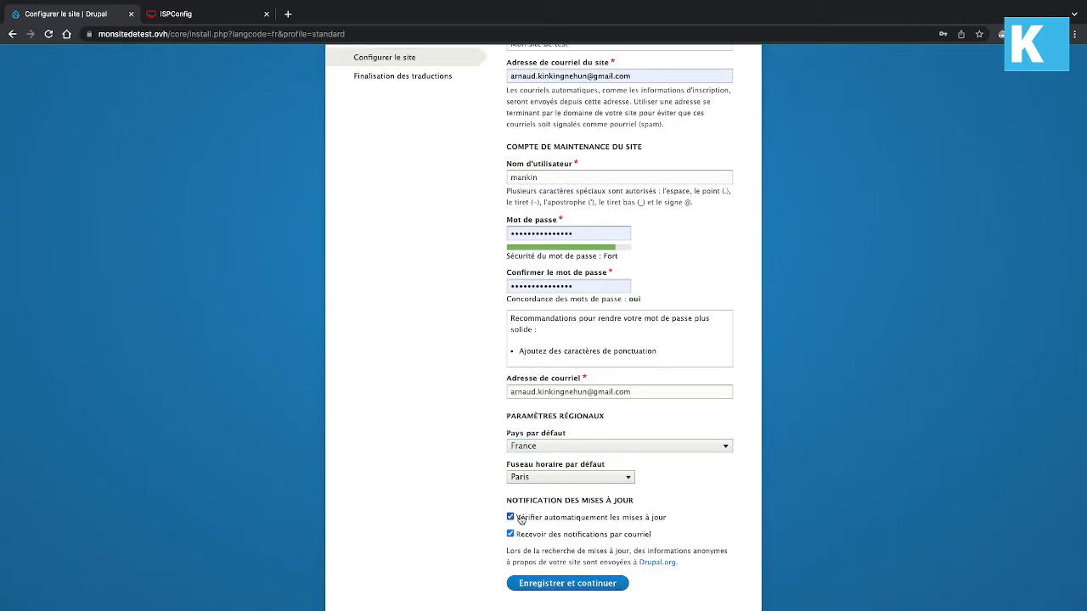
{"action": "left_click", "coordinate": [557, 589]}
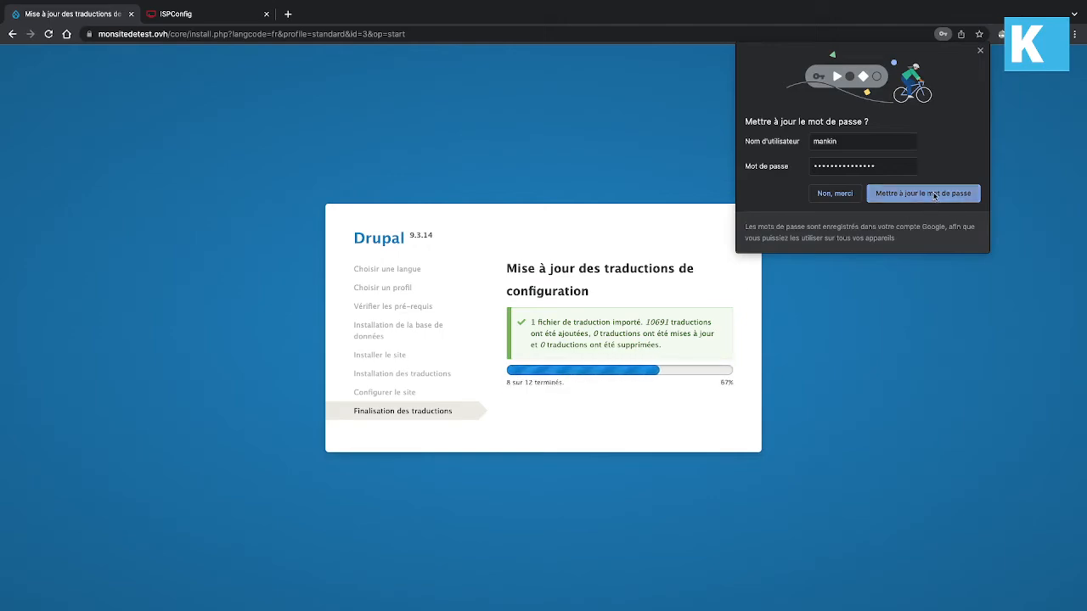
{"action": "left_click", "coordinate": [931, 197]}
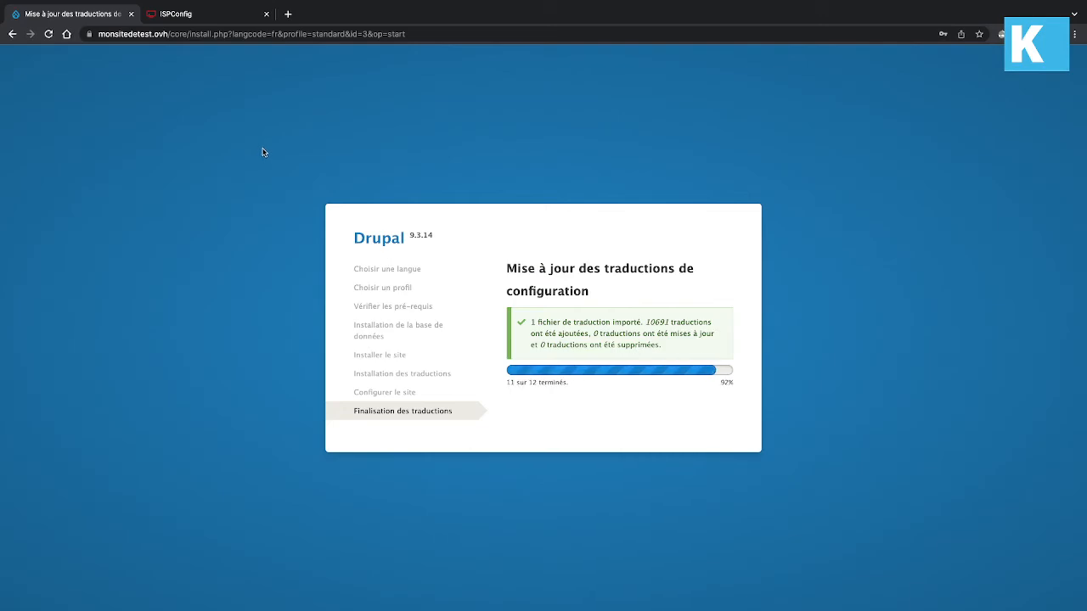